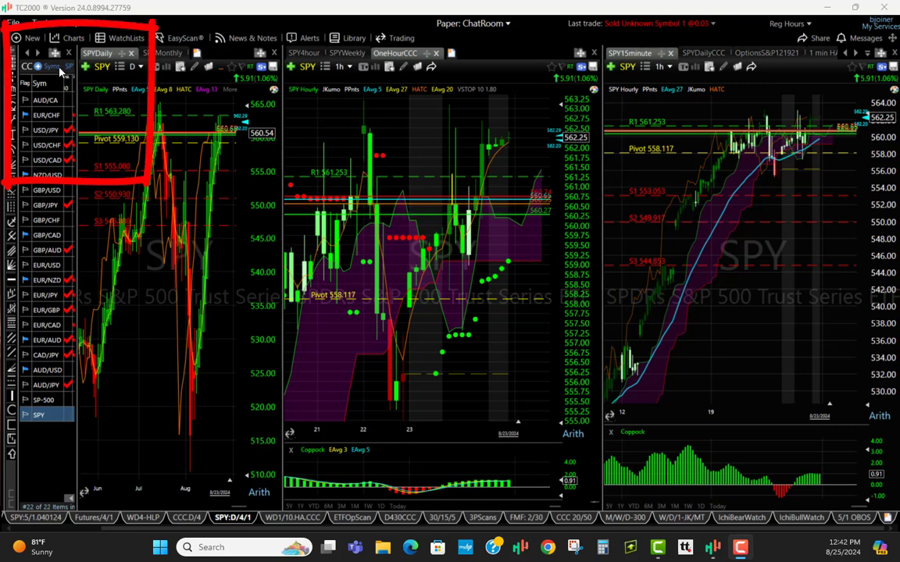
Create a new layout tab from the first blank three-pane layout and load the 02.16.20.DailyF-b/CC chart into its upper small pane.
{"action": "left_click", "coordinate": [29, 39]}
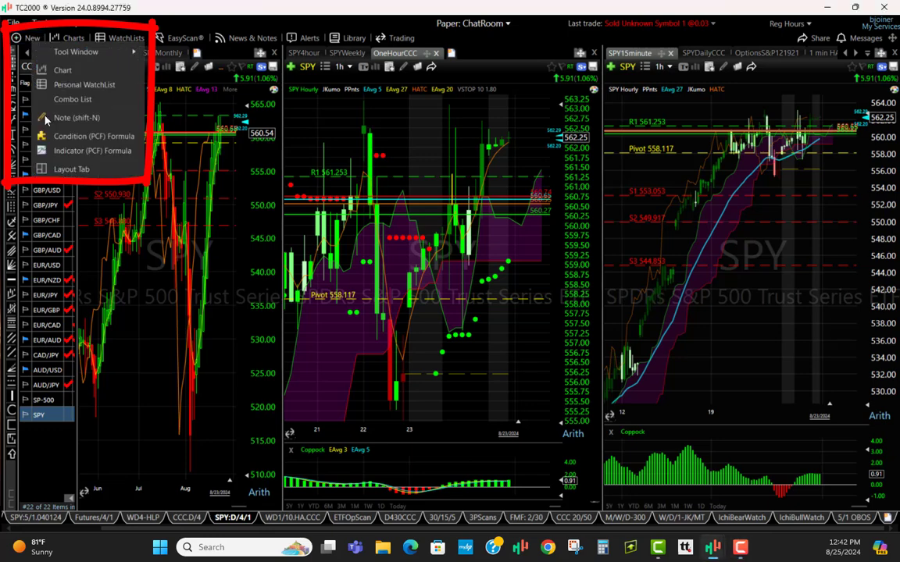
{"action": "left_click", "coordinate": [67, 172]}
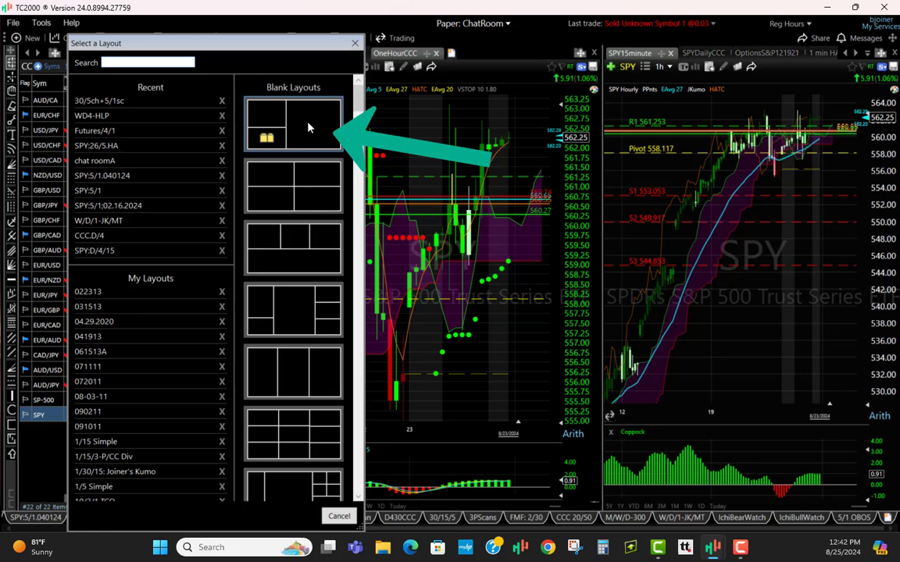
{"action": "left_click", "coordinate": [309, 128]}
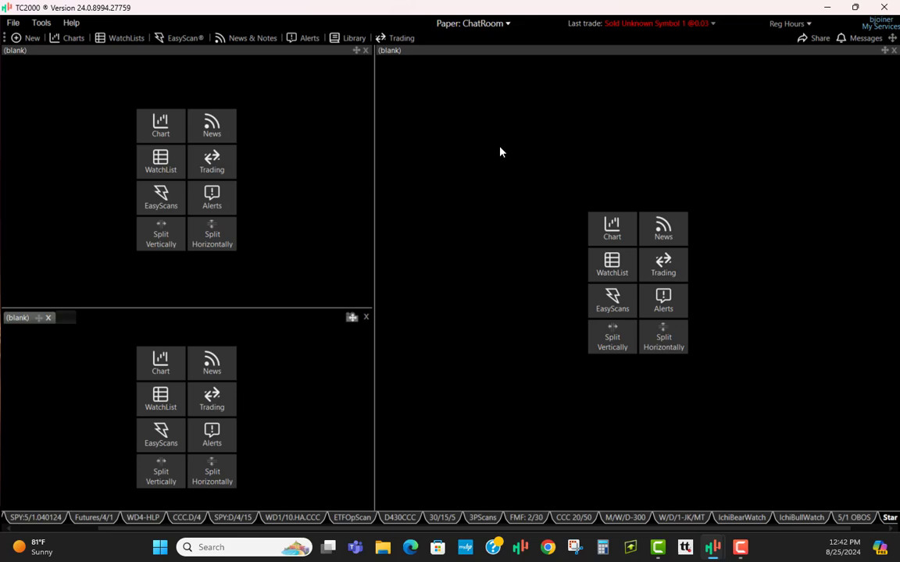
{"action": "left_click", "coordinate": [164, 131]}
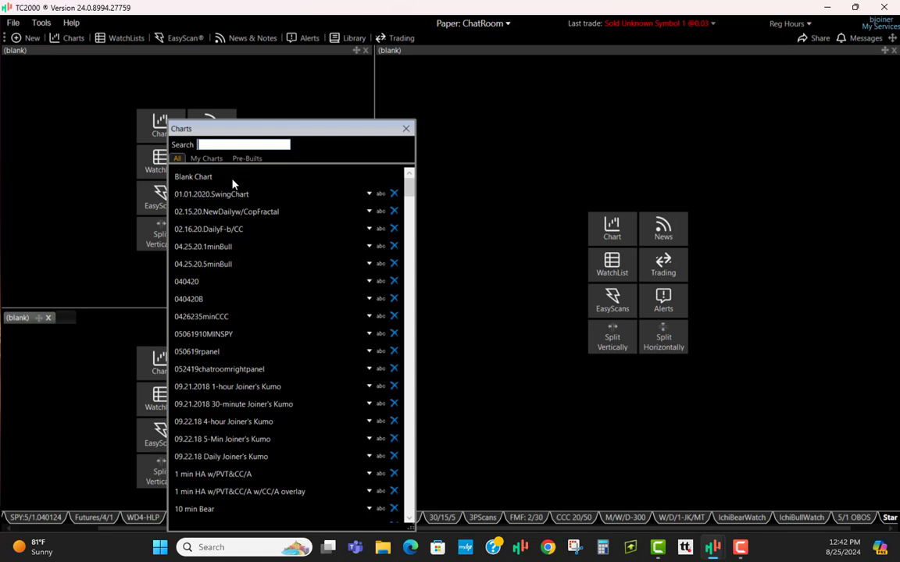
{"action": "left_click", "coordinate": [224, 233]}
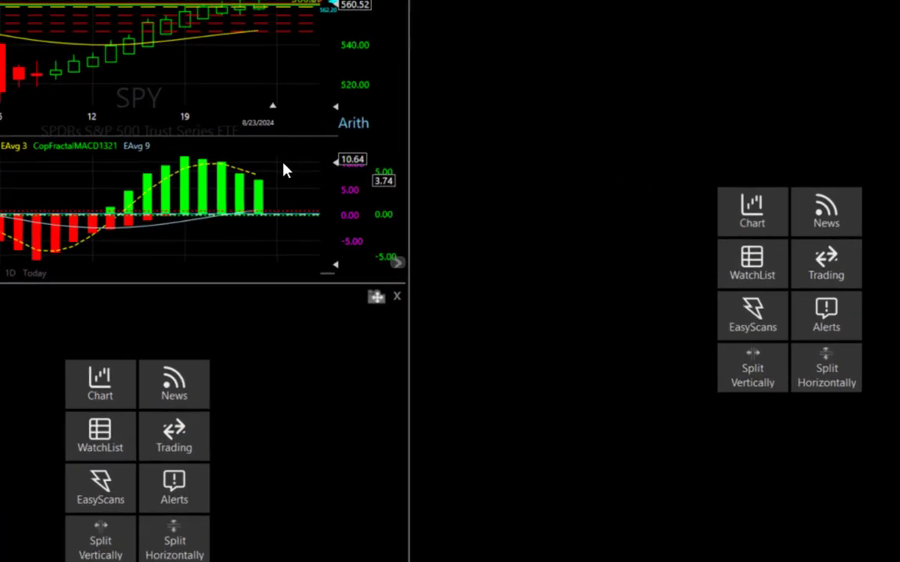
Enable News chart markers on the SPY daily chart with all news categories selected, and apply the chart properties.
{"action": "right_click", "coordinate": [289, 201]}
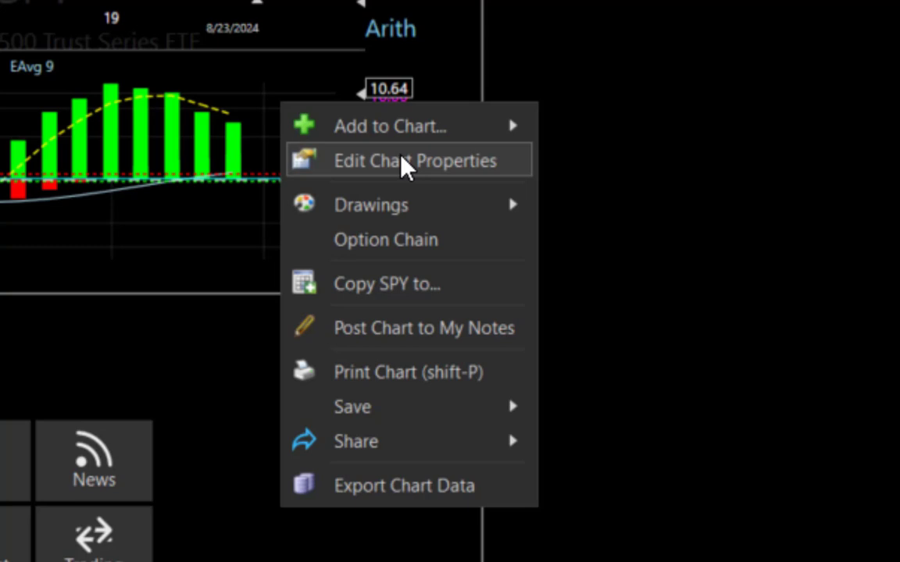
{"action": "left_click", "coordinate": [405, 166]}
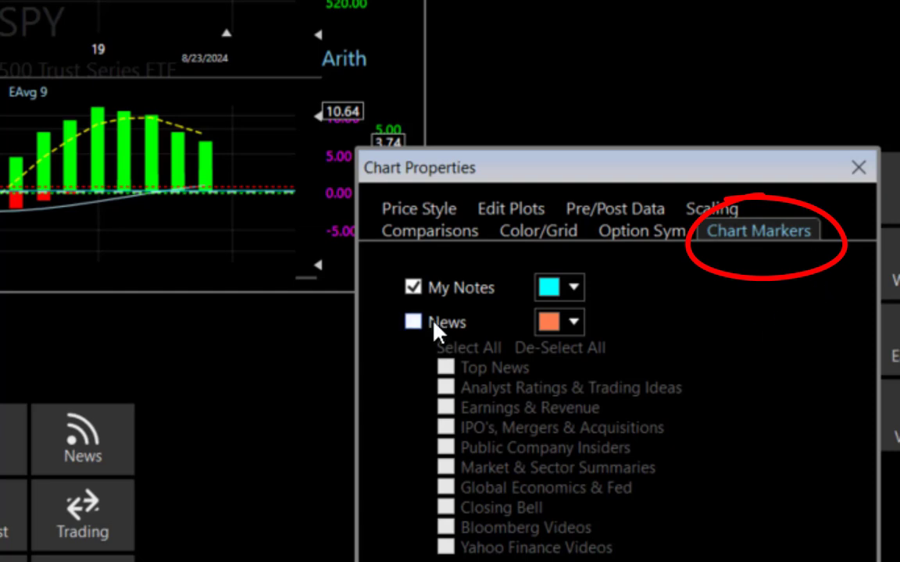
{"action": "left_click", "coordinate": [412, 322]}
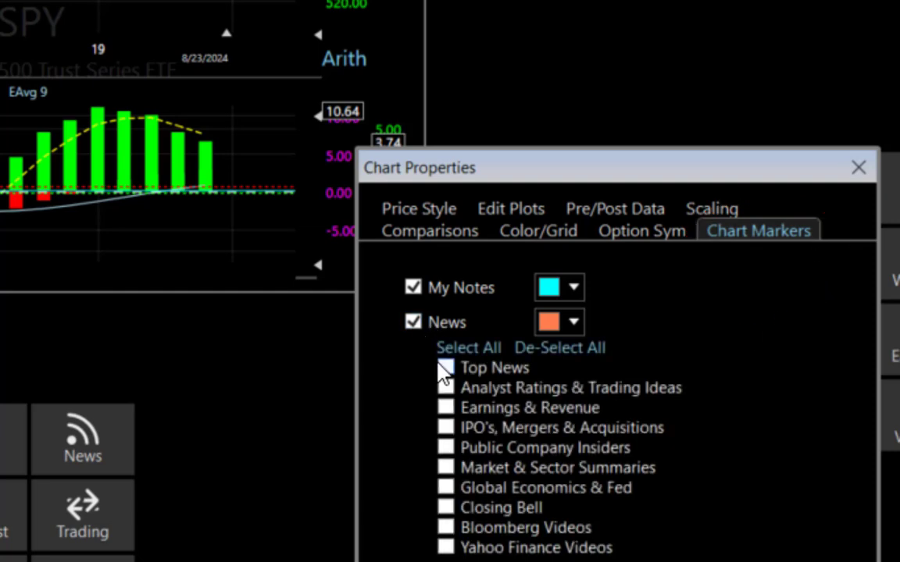
{"action": "left_click", "coordinate": [444, 368]}
{"action": "left_click", "coordinate": [446, 388]}
{"action": "left_click", "coordinate": [446, 408]}
{"action": "left_click", "coordinate": [446, 428]}
{"action": "left_click", "coordinate": [446, 447]}
{"action": "left_click", "coordinate": [469, 347]}
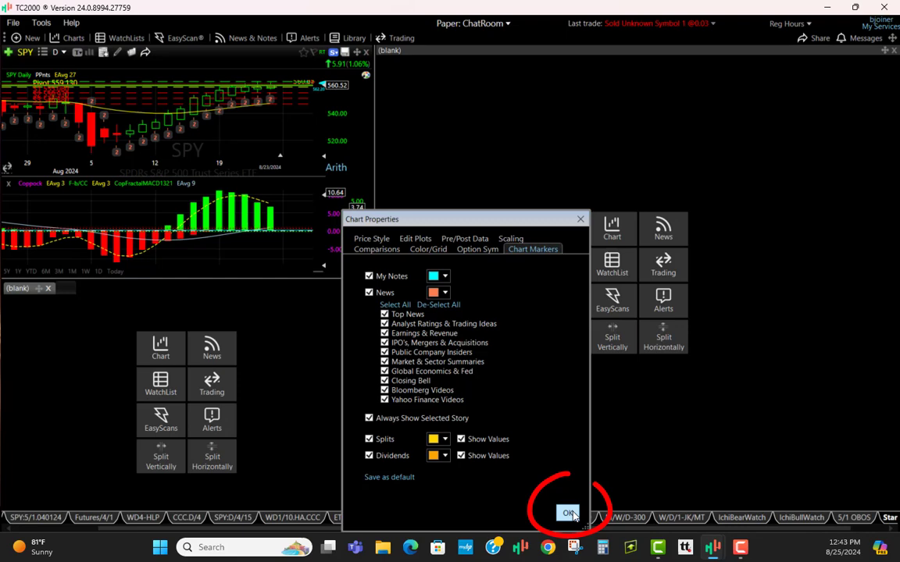
{"action": "left_click", "coordinate": [566, 509]}
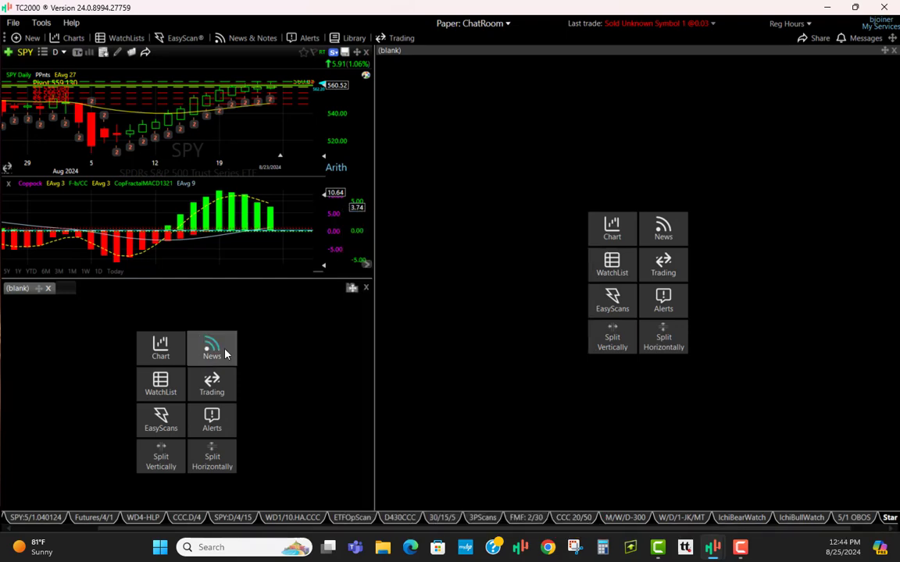
Fill the lower small pane with Top News Stories and the large pane with All News & Notes.
{"action": "left_click", "coordinate": [224, 354]}
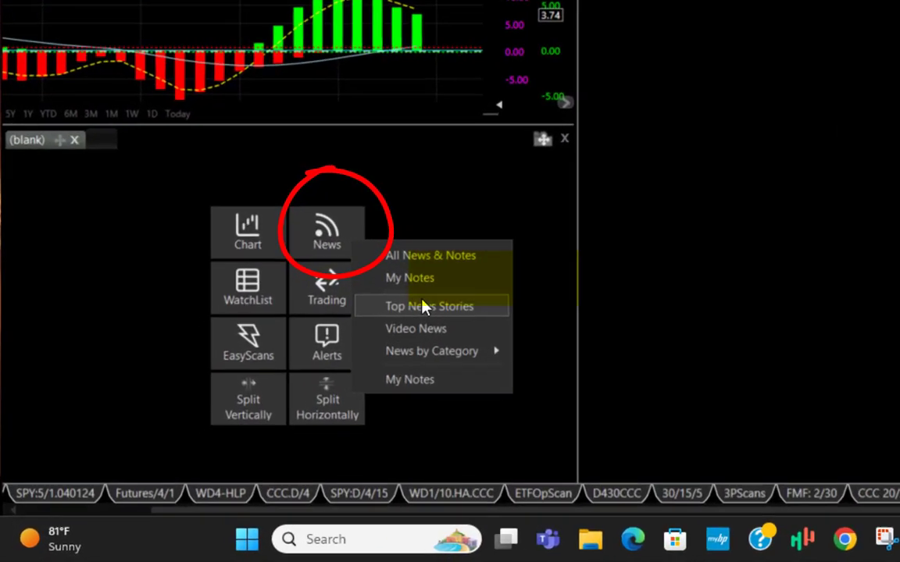
{"action": "left_click", "coordinate": [422, 306]}
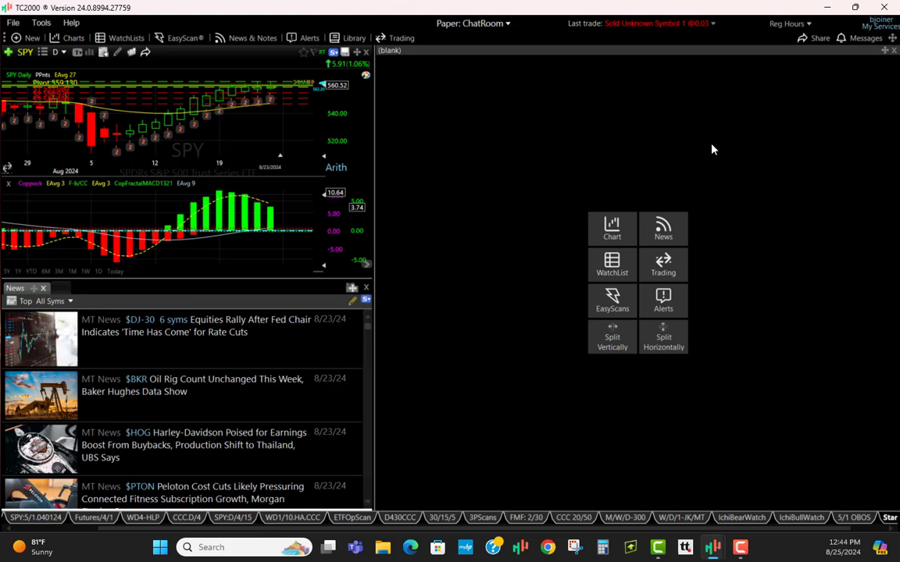
{"action": "left_click", "coordinate": [669, 230]}
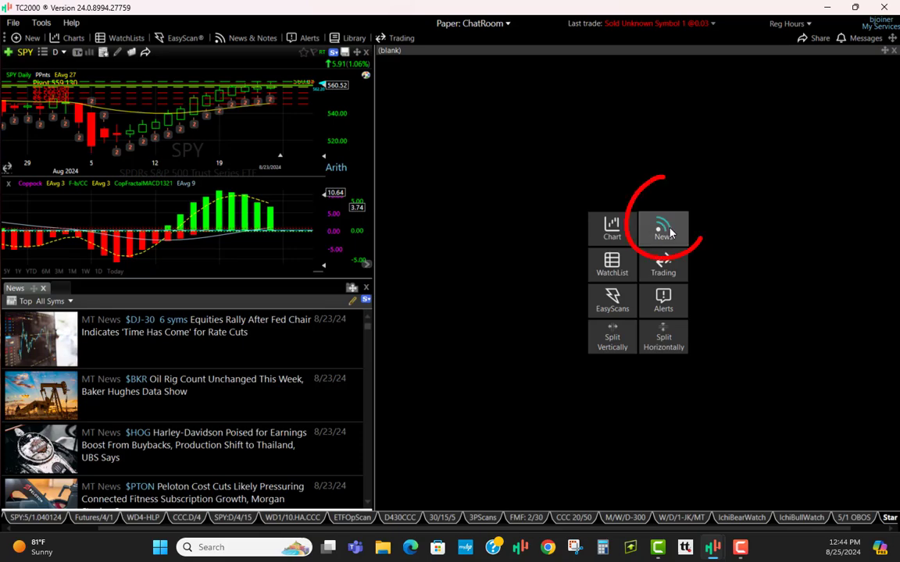
{"action": "left_click", "coordinate": [669, 232]}
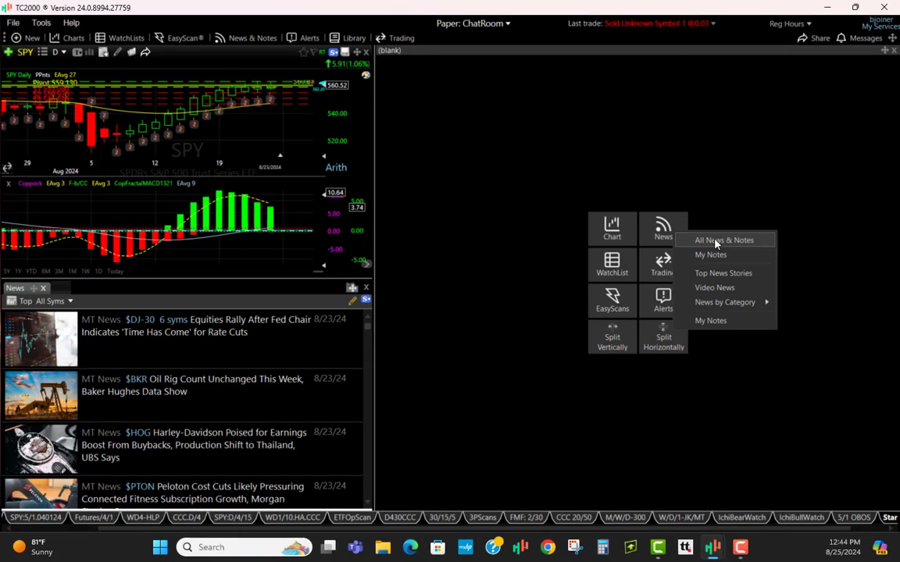
{"action": "left_click", "coordinate": [516, 160]}
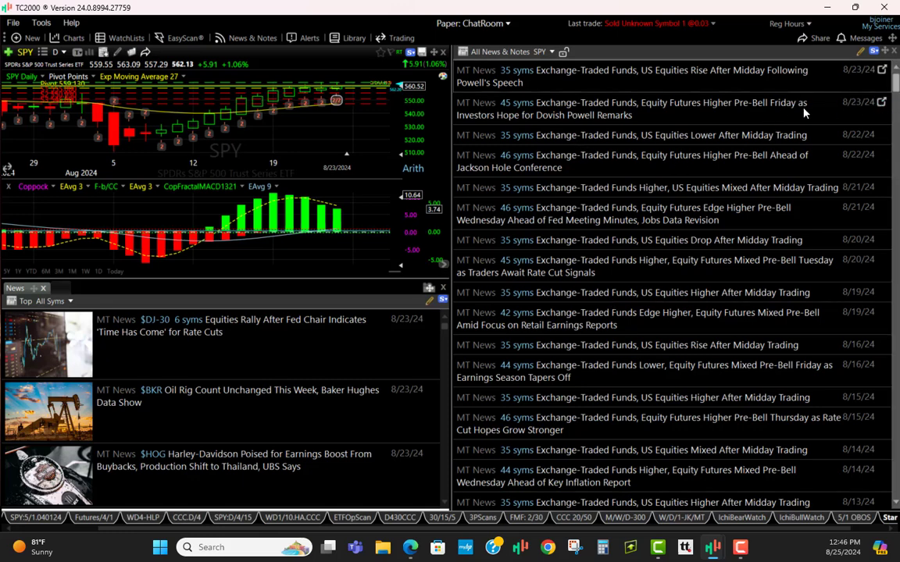
Read the 8/23/24 SPY story on equity futures higher pre-bell Friday and the $HOG Harley-Davidson story from the top news.
{"action": "left_click", "coordinate": [882, 102]}
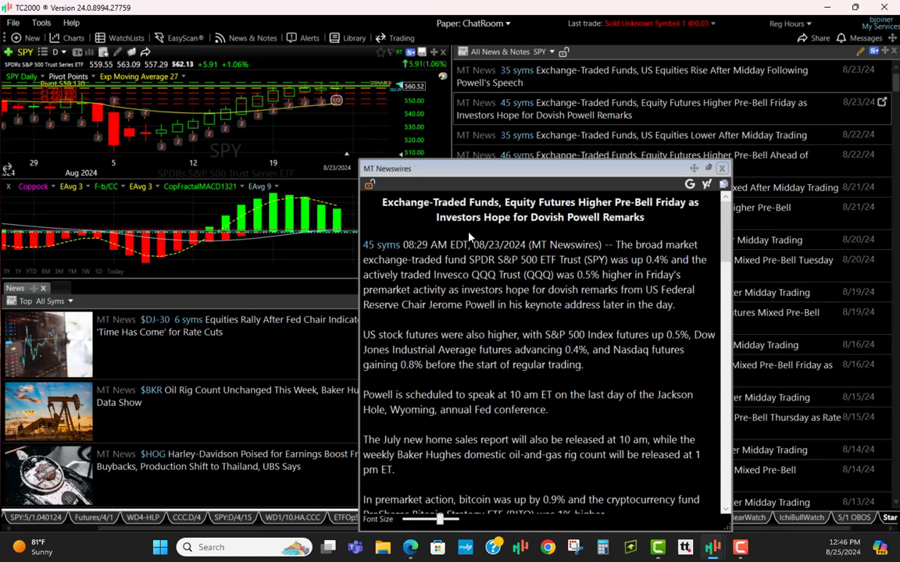
{"action": "mouse_move", "coordinate": [439, 523]}
{"action": "left_mouse_down"}
{"action": "mouse_move", "coordinate": [414, 521]}
{"action": "mouse_move", "coordinate": [438, 521]}
{"action": "left_mouse_up"}
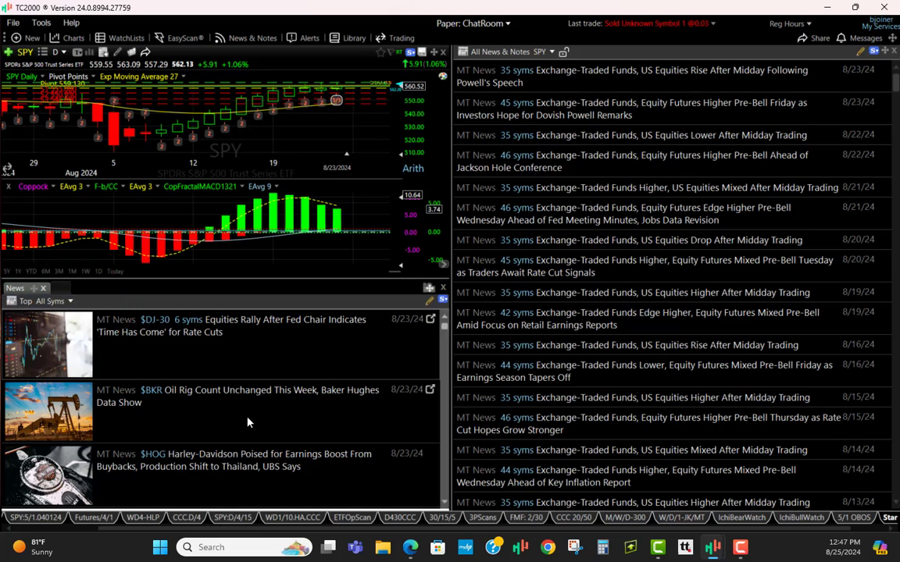
{"action": "scroll", "coordinate": [246, 422], "scroll_direction": "down", "scroll_amount": 1}
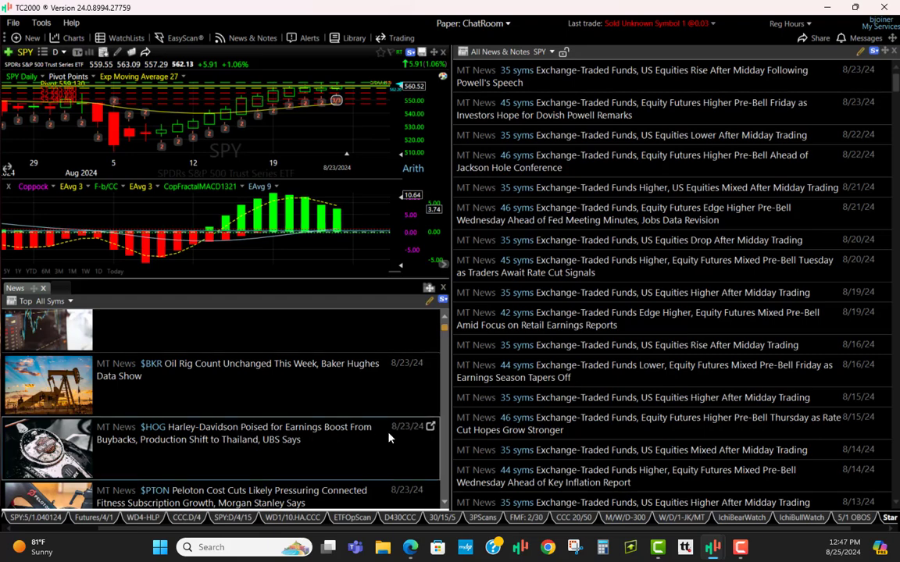
{"action": "left_click", "coordinate": [429, 427]}
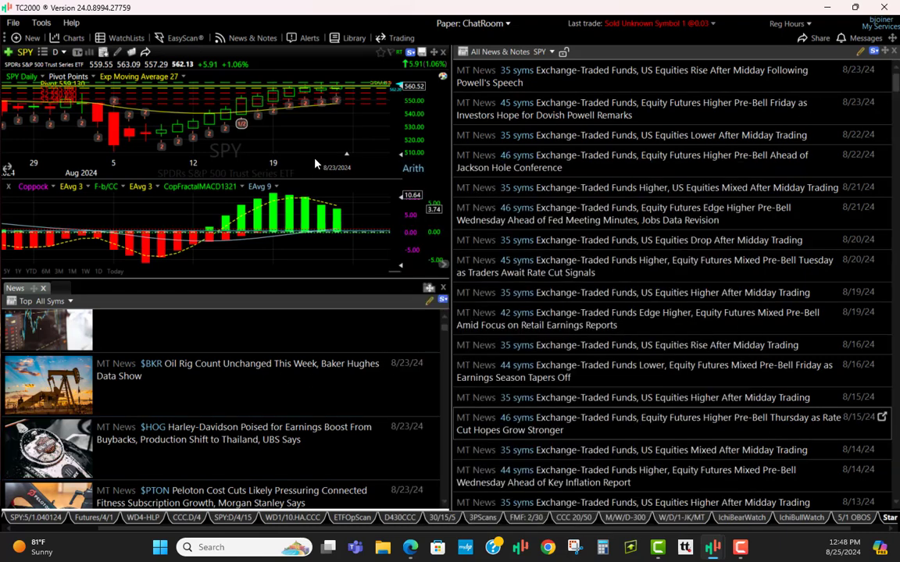
{"action": "left_click", "coordinate": [745, 168]}
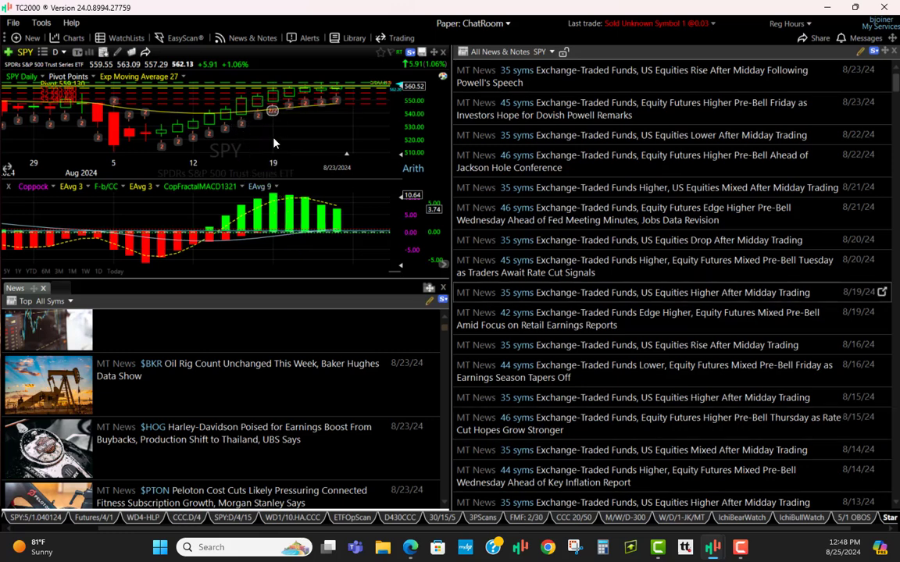
Select the 8/19/24 news marker on the chart, then view and close its story "US Equities Higher After Midday Trading".
{"action": "left_click", "coordinate": [273, 140]}
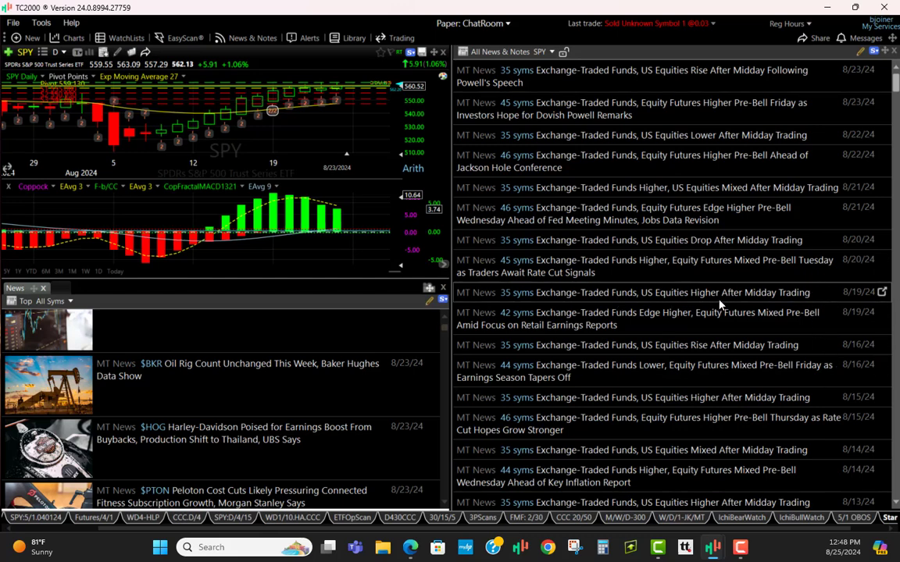
{"action": "left_click", "coordinate": [880, 292]}
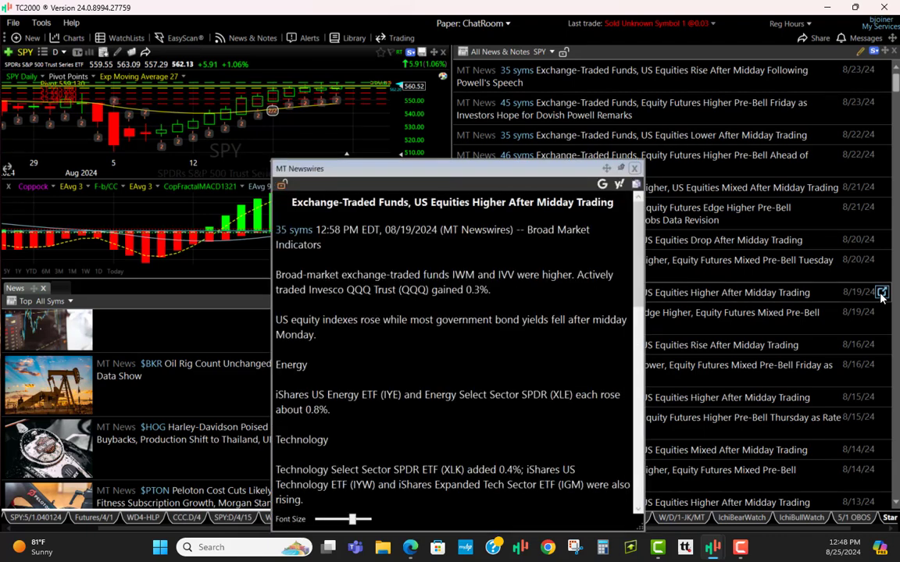
{"action": "left_click", "coordinate": [634, 169]}
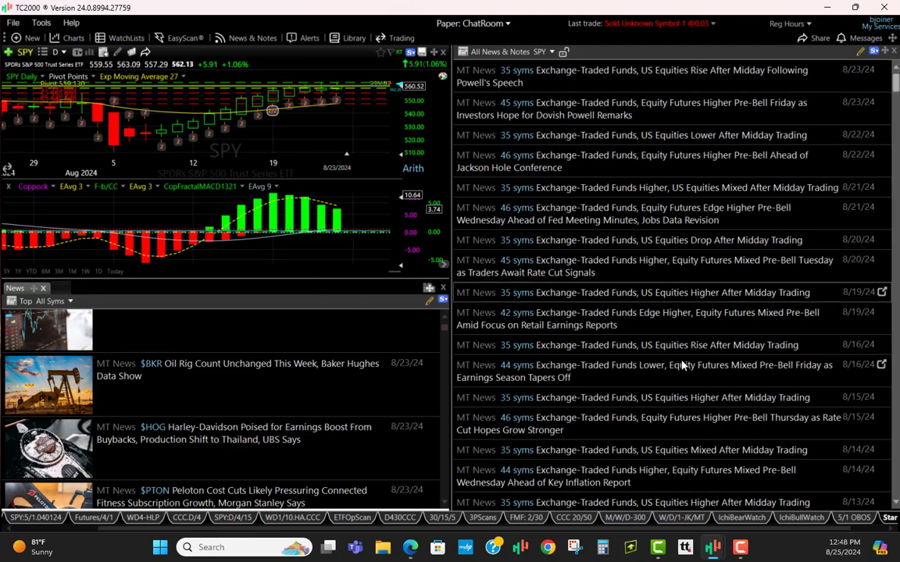
View and close the 8/9/24 story "US Equities Mixed After Midday Trading" from the SPY news list.
{"action": "scroll", "coordinate": [682, 364], "scroll_direction": "down", "scroll_amount": 5}
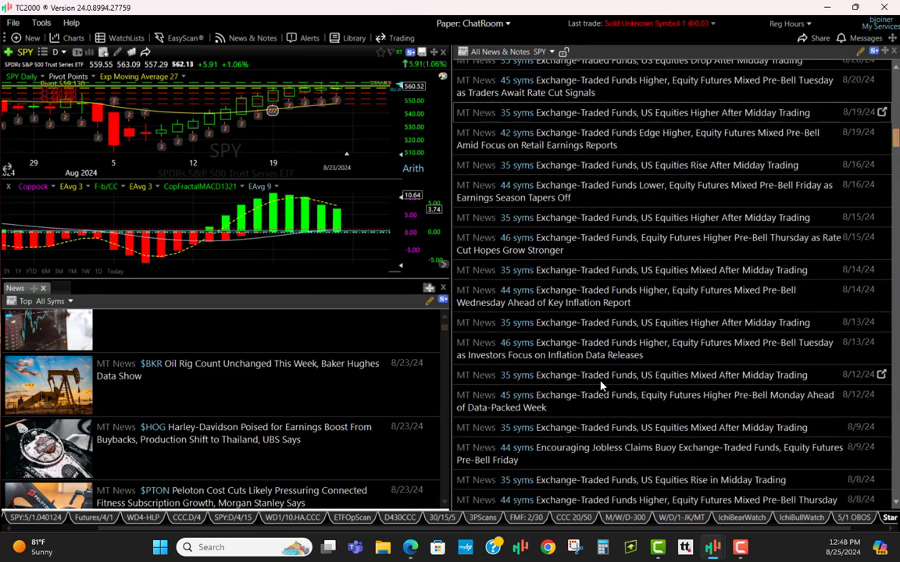
{"action": "left_click", "coordinate": [881, 428]}
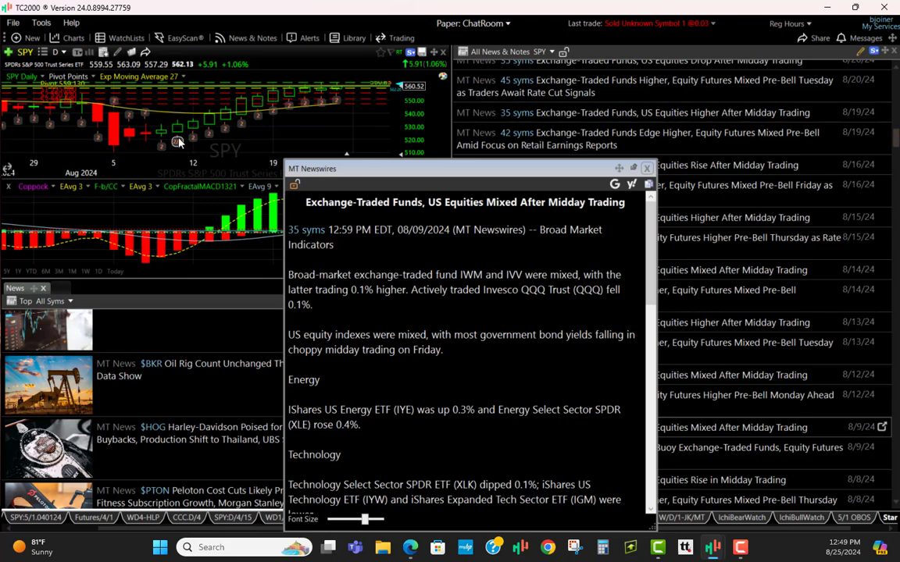
{"action": "left_click", "coordinate": [646, 169]}
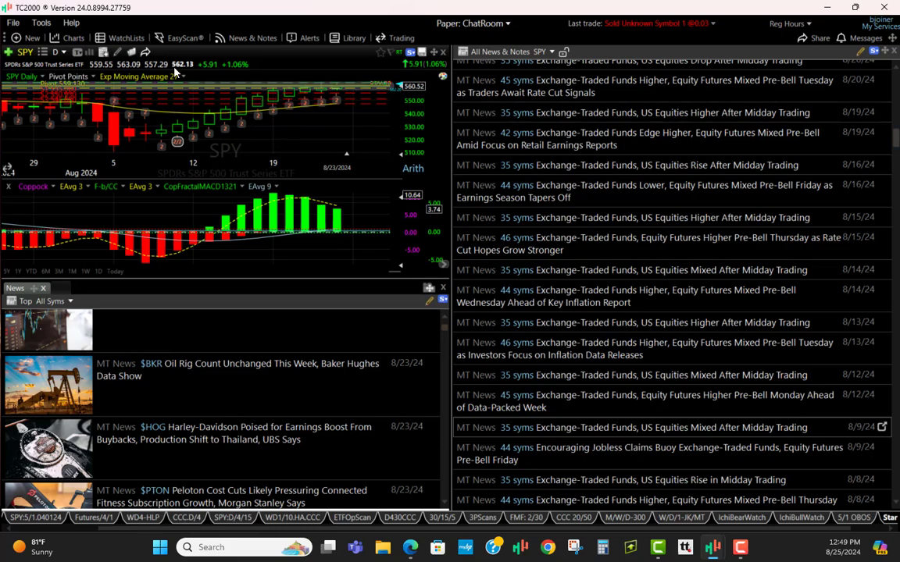
Open the personal watchlist 08.23.24.Bulls.
{"action": "left_click", "coordinate": [121, 39]}
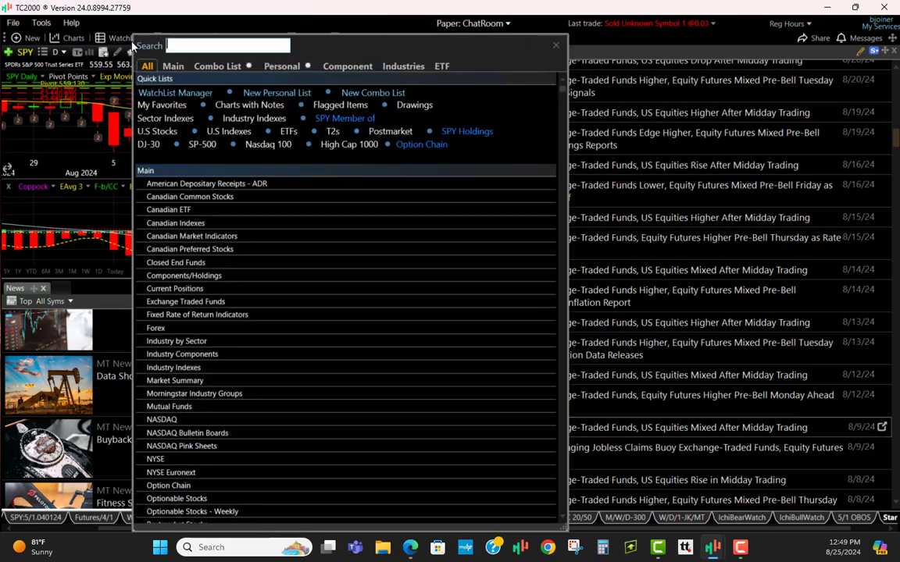
{"action": "left_click", "coordinate": [282, 67]}
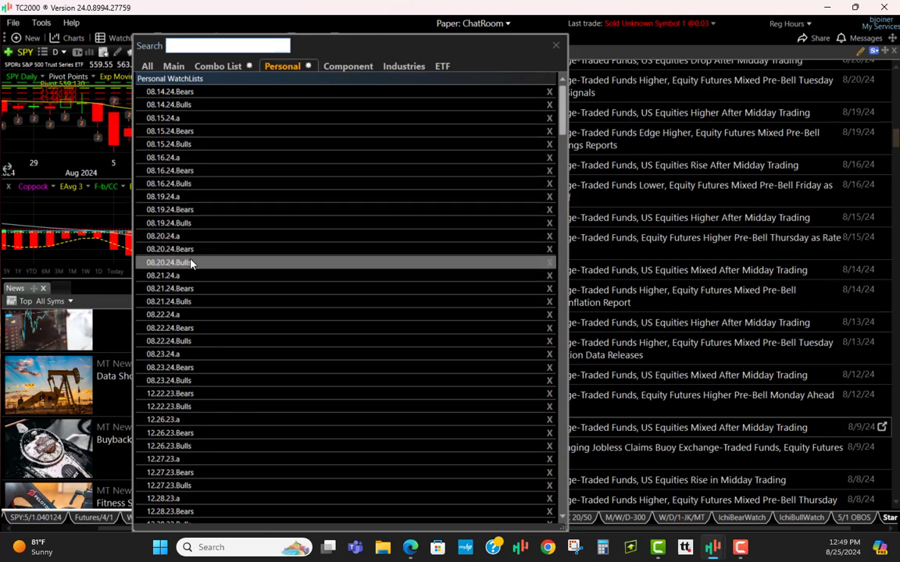
{"action": "left_click", "coordinate": [180, 382]}
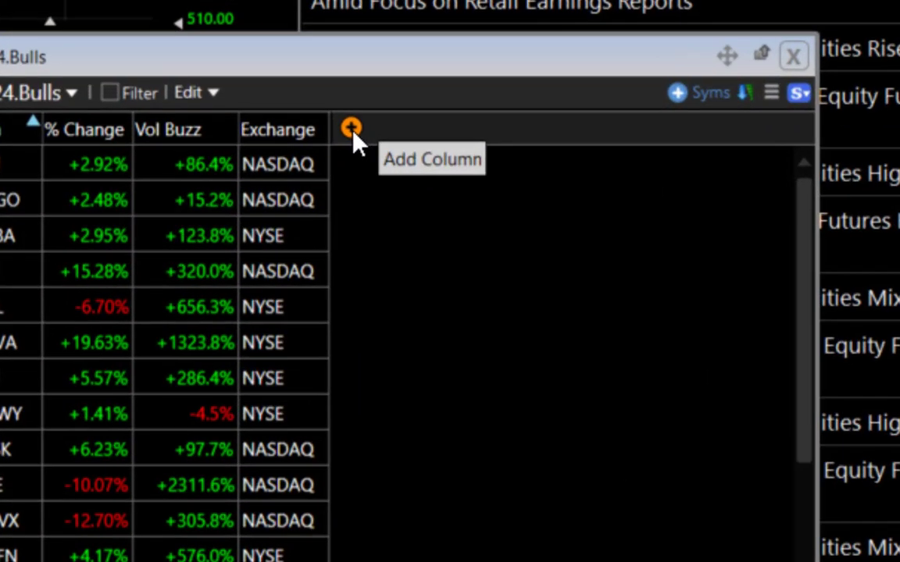
Add the Most Watched - Trending and Industry columns to the 08.23.24.Bulls watchlist and sort it by Trending, highest first.
{"action": "left_click", "coordinate": [384, 147]}
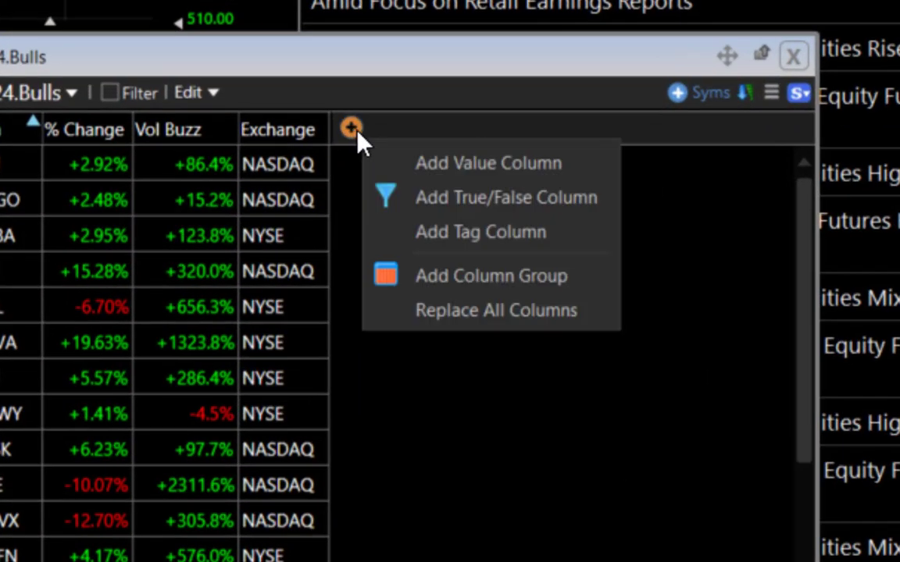
{"action": "left_click", "coordinate": [474, 173]}
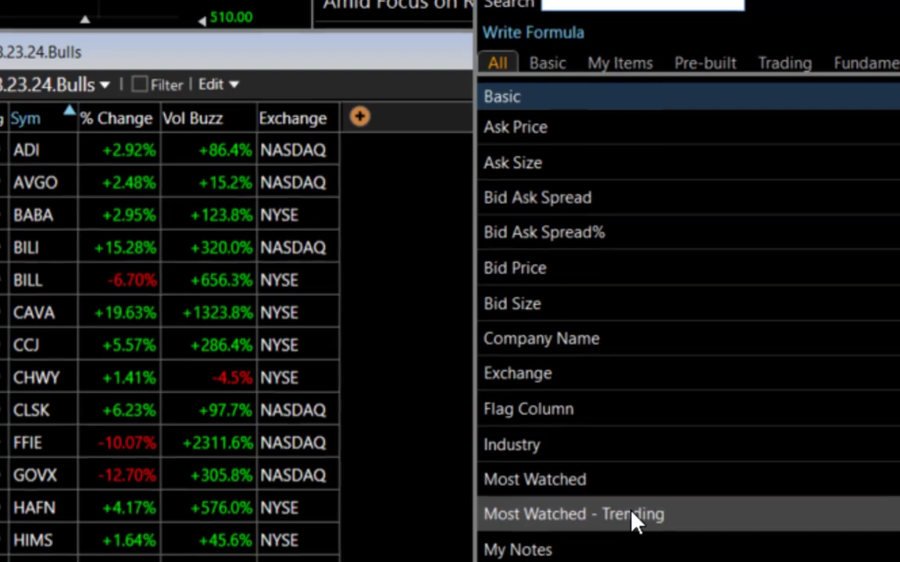
{"action": "left_click", "coordinate": [617, 558]}
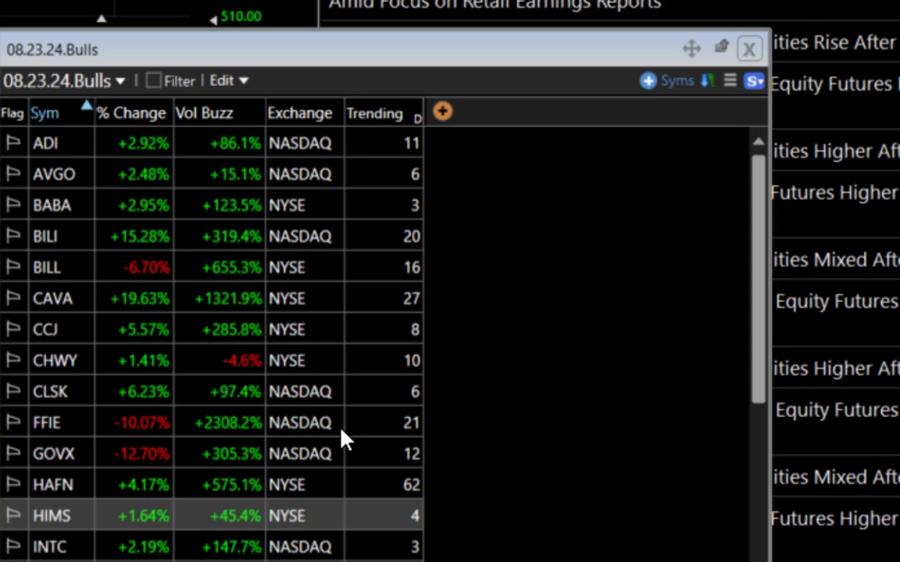
{"action": "left_click", "coordinate": [381, 125]}
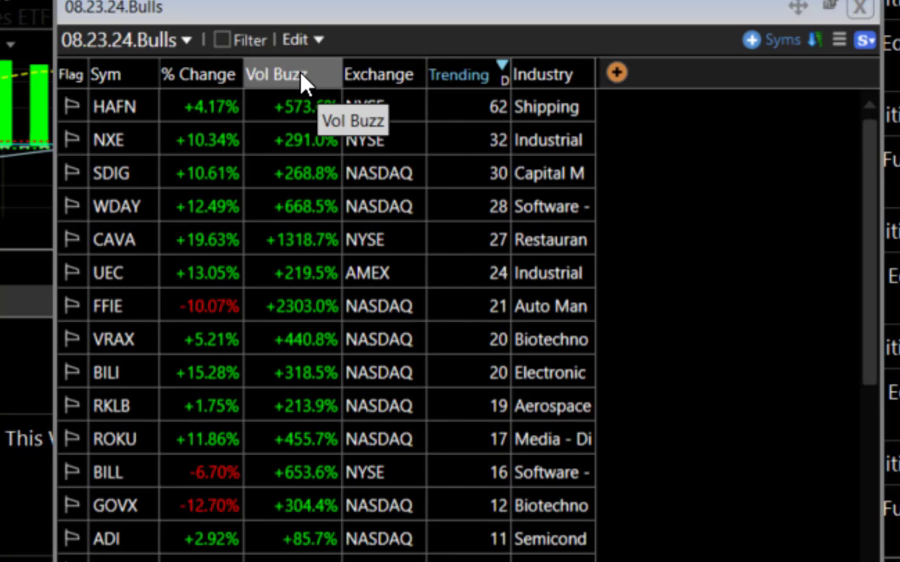
Sort the watchlist by Vol Buzz, highest first, and select CAVA.
{"action": "left_click", "coordinate": [303, 75]}
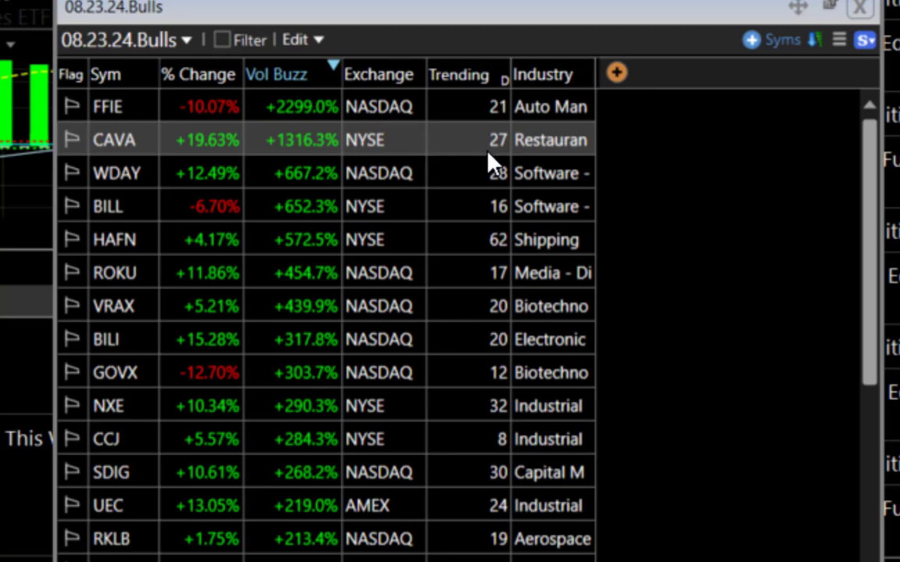
{"action": "left_click", "coordinate": [223, 149]}
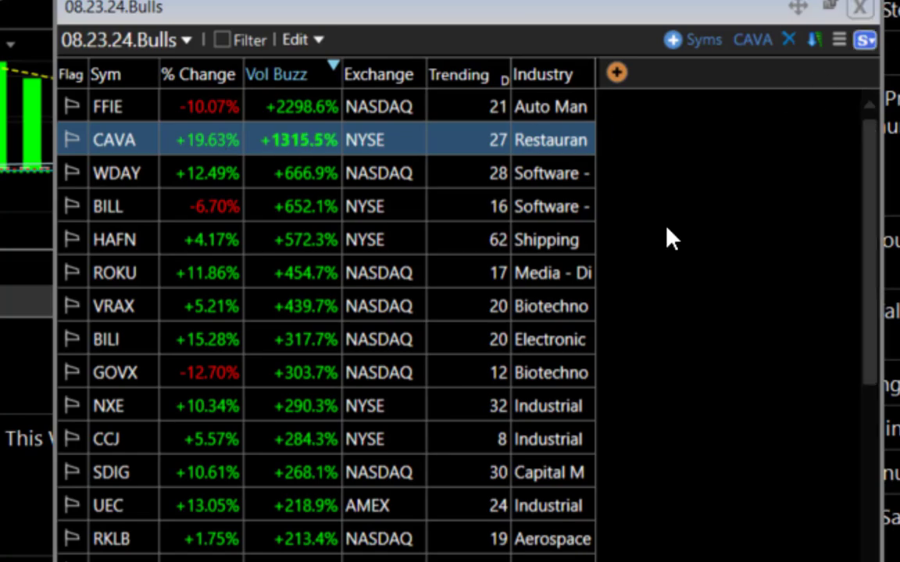
Close the 08.23.24.Bulls watchlist window and briefly view the CAVA story "Yahoo Video: Cava stock notches record high post-Q2 earnings beat".
{"action": "left_click", "coordinate": [863, 9]}
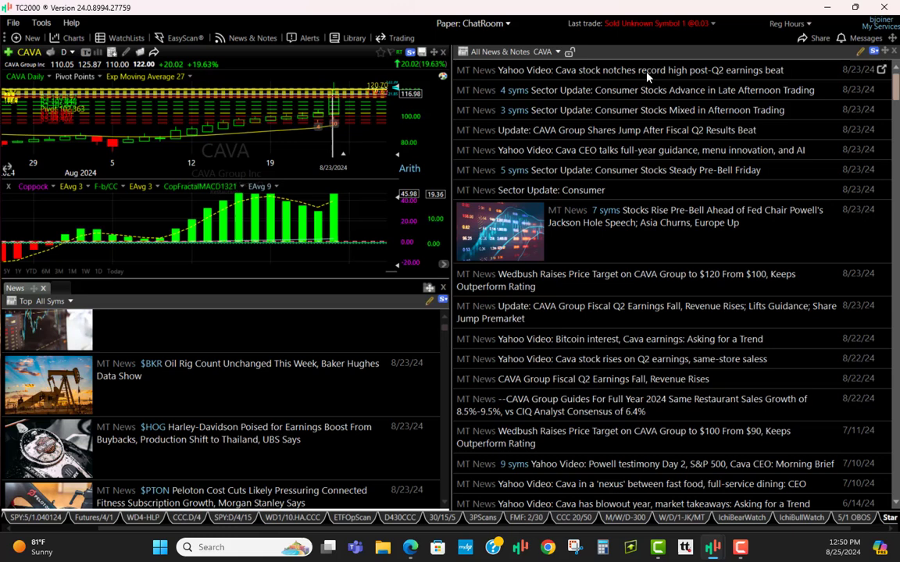
{"action": "left_click", "coordinate": [879, 70]}
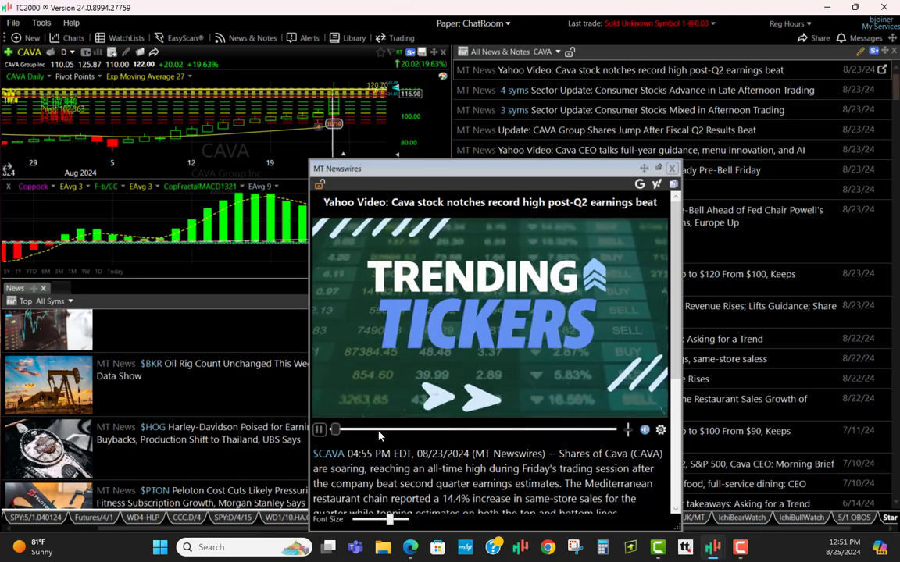
{"action": "left_click", "coordinate": [302, 382]}
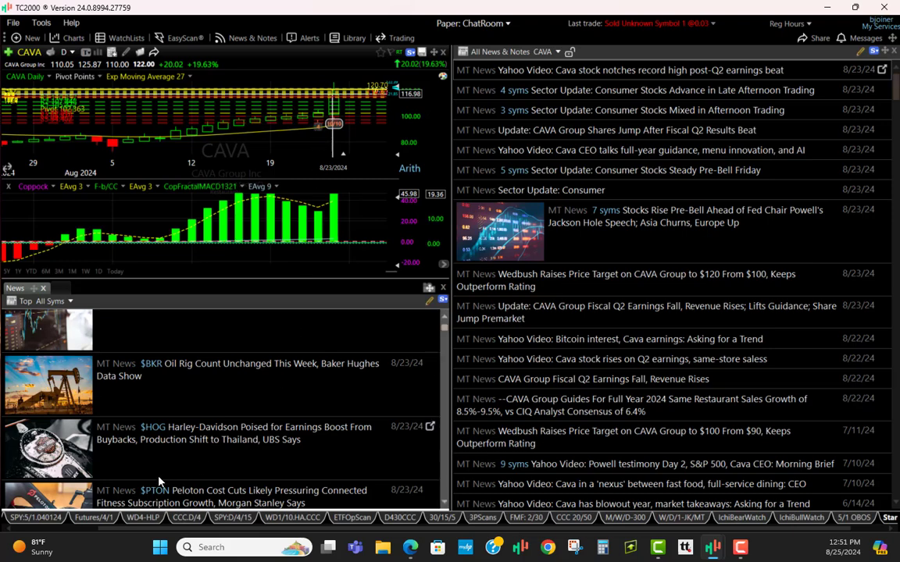
Review CAVA in the Futures/4/1 and SPY:5/1.040124 layouts and return to the Starter1 layout.
{"action": "left_click", "coordinate": [98, 518]}
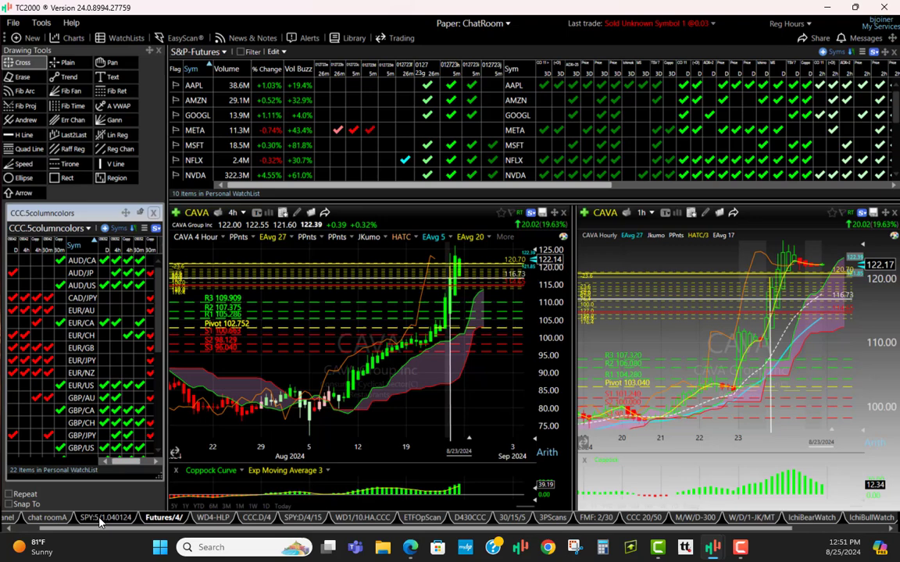
{"action": "left_click", "coordinate": [100, 518]}
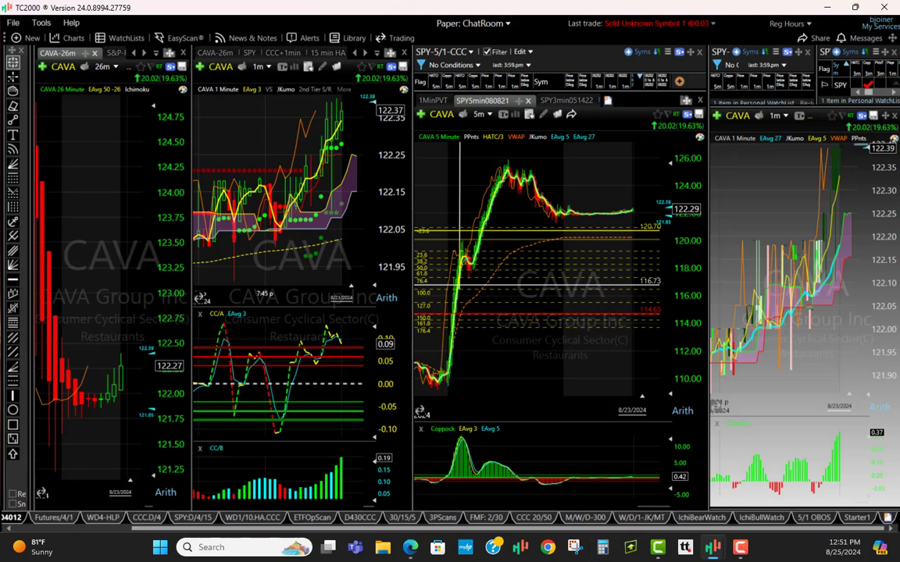
{"action": "left_click_drag", "start_coordinate": [628, 533], "coordinate": [864, 523]}
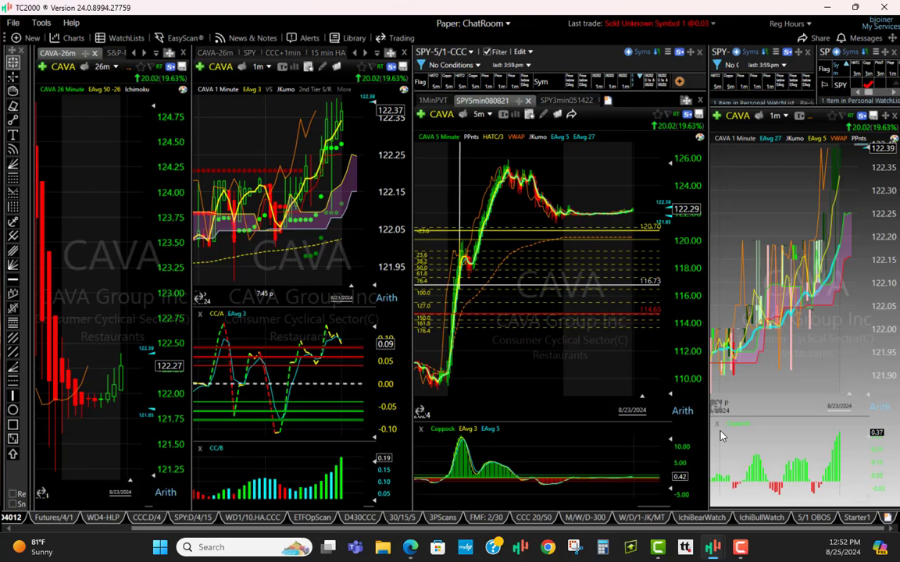
{"action": "left_click", "coordinate": [857, 518]}
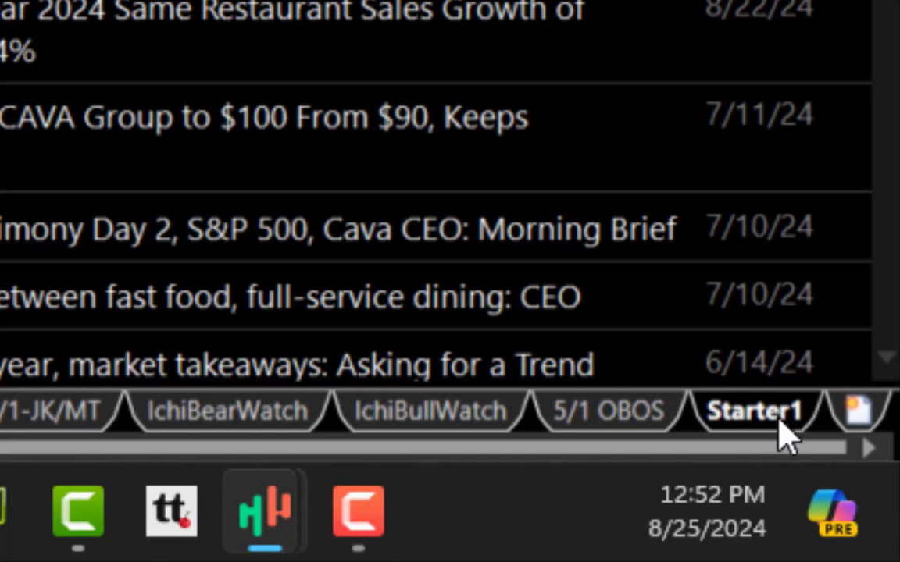
Save the Starter1 layout under the new name tc2000NEWS.
{"action": "right_click", "coordinate": [780, 416]}
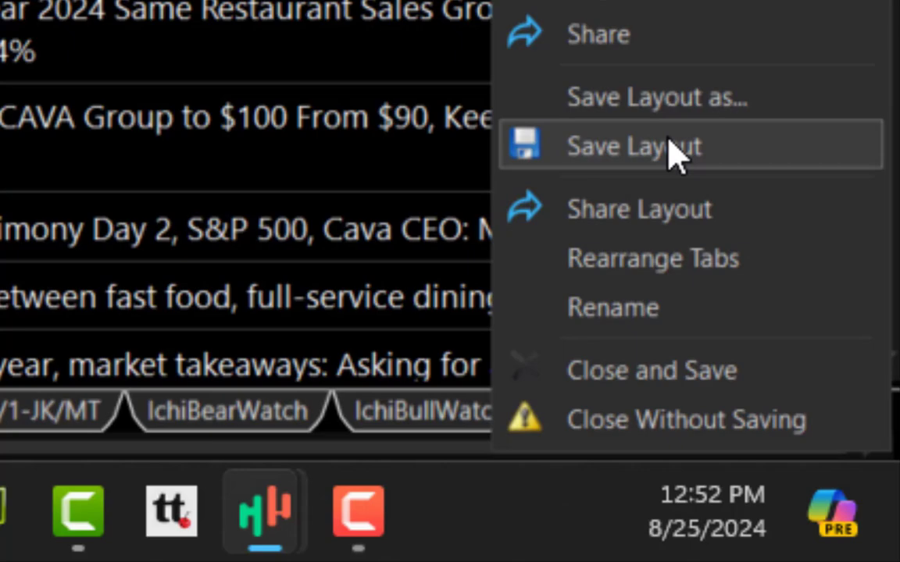
{"action": "left_click", "coordinate": [695, 113]}
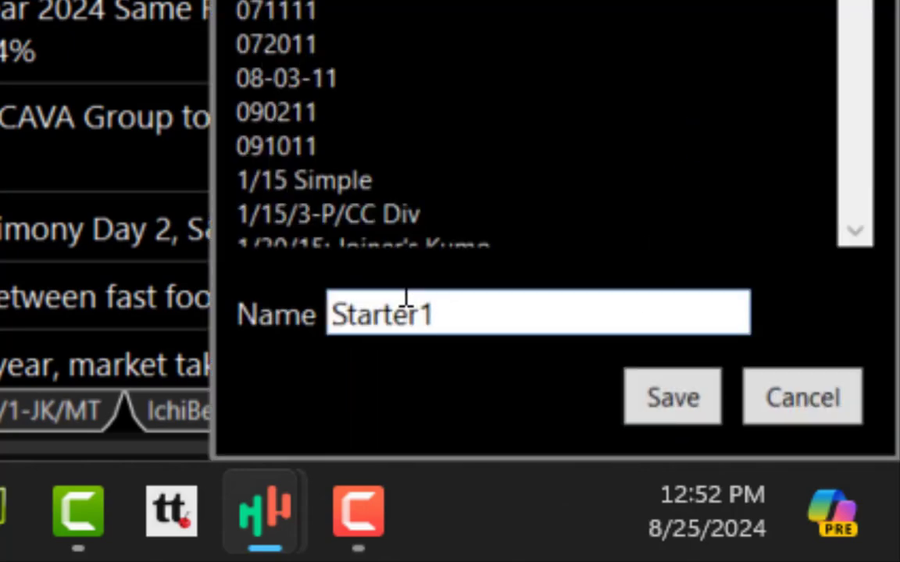
{"action": "left_click", "coordinate": [746, 397]}
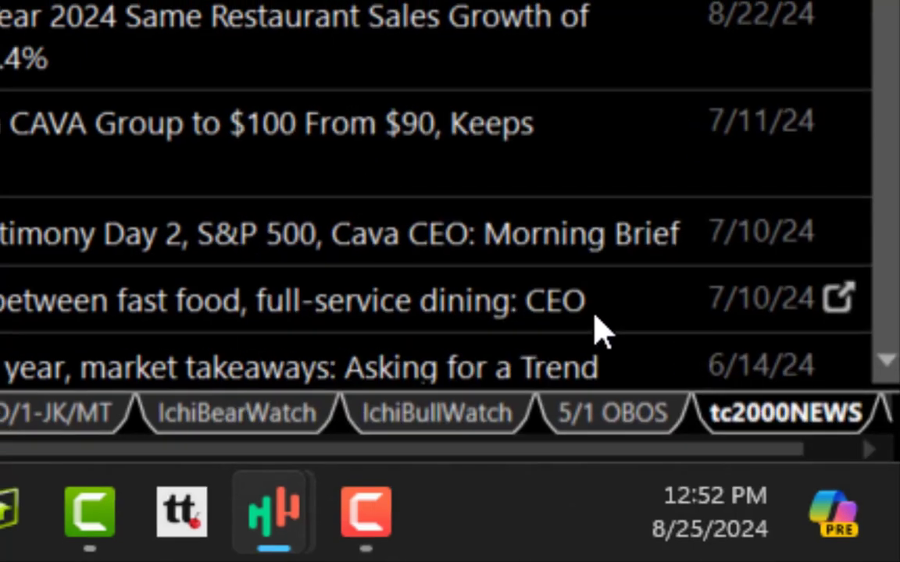